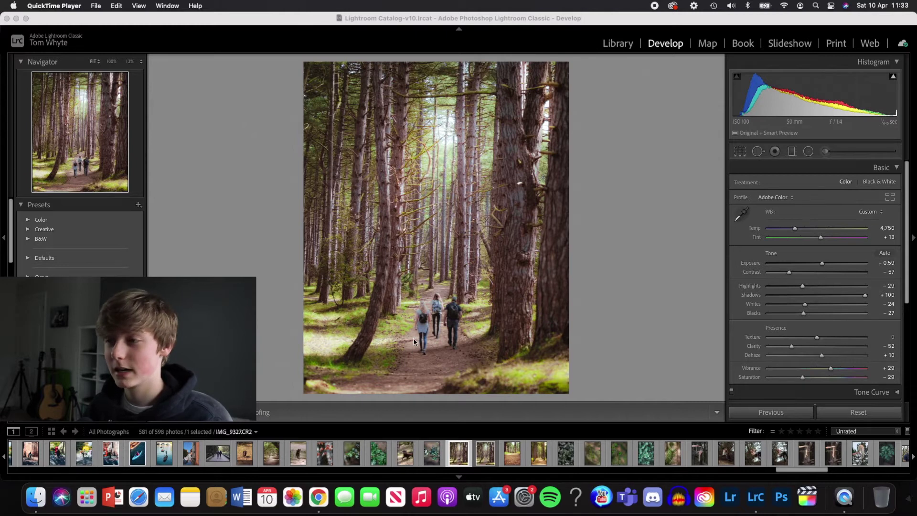
# - Send the forest path photo from Lightroom Classic to Photoshop 2021 via Edit In
pyautogui.click(420, 201)
pyautogui.rightClick(391, 225)
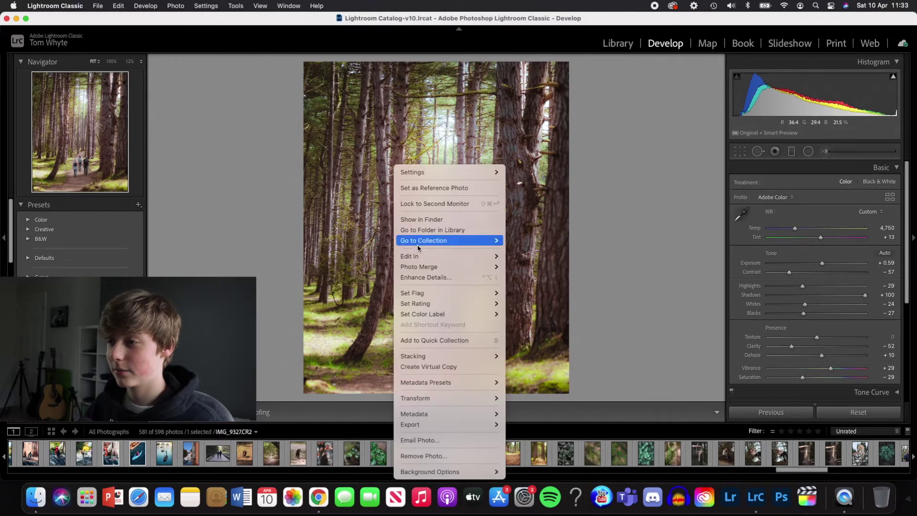
pyautogui.moveTo(420, 256)
pyautogui.click(592, 256)
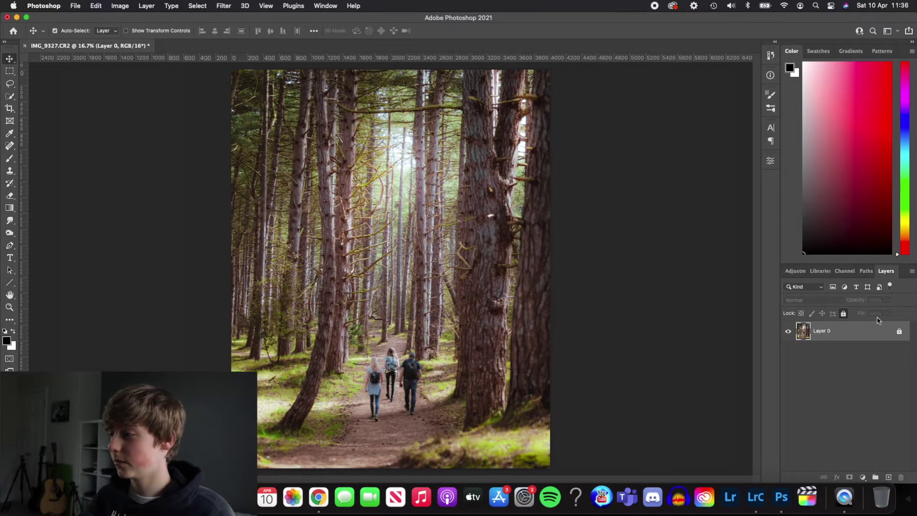
# - Duplicate Layer 0 to create a Layer 0 copy
pyautogui.click(855, 335)
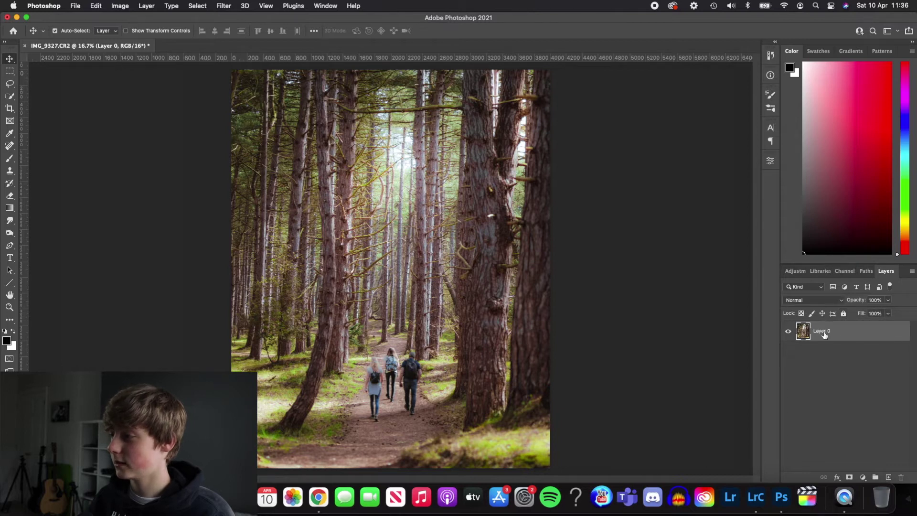
pyautogui.rightClick(824, 335)
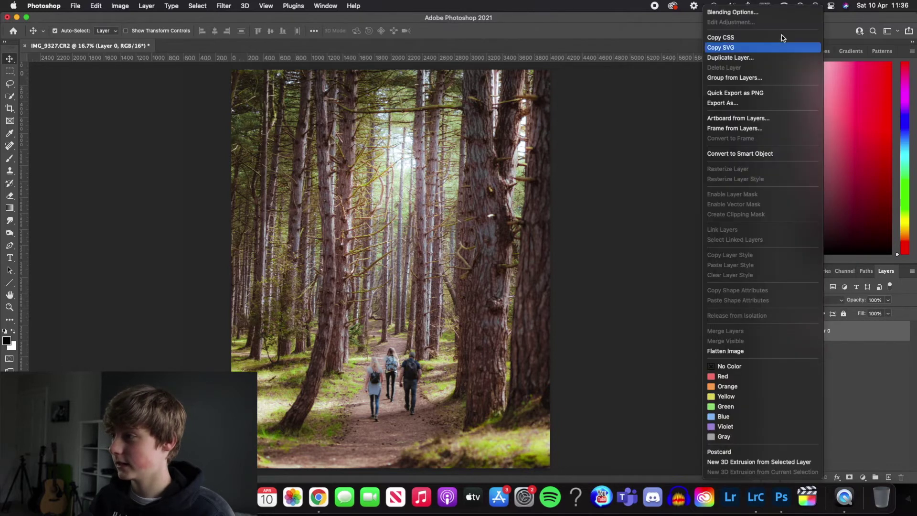
pyautogui.click(733, 58)
pyautogui.click(431, 176)
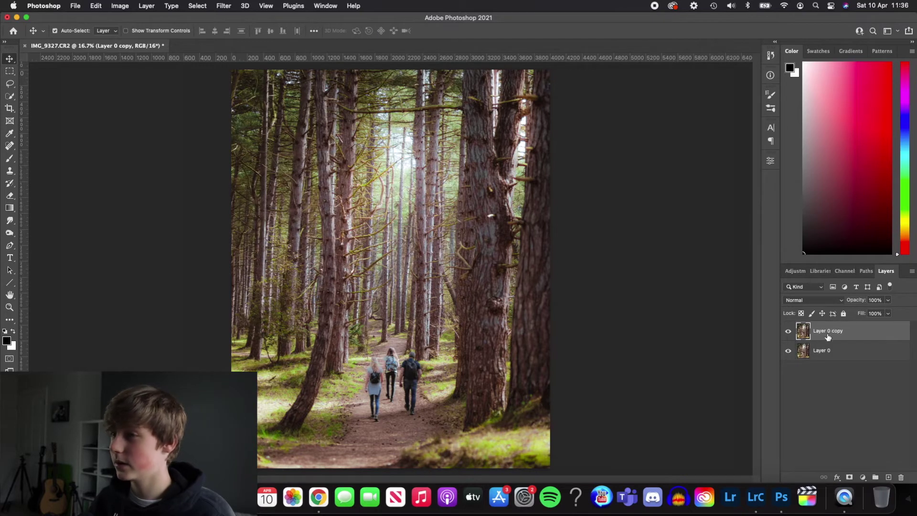
# - Select the image's highlights with Color Range set to Highlights
pyautogui.click(205, 5)
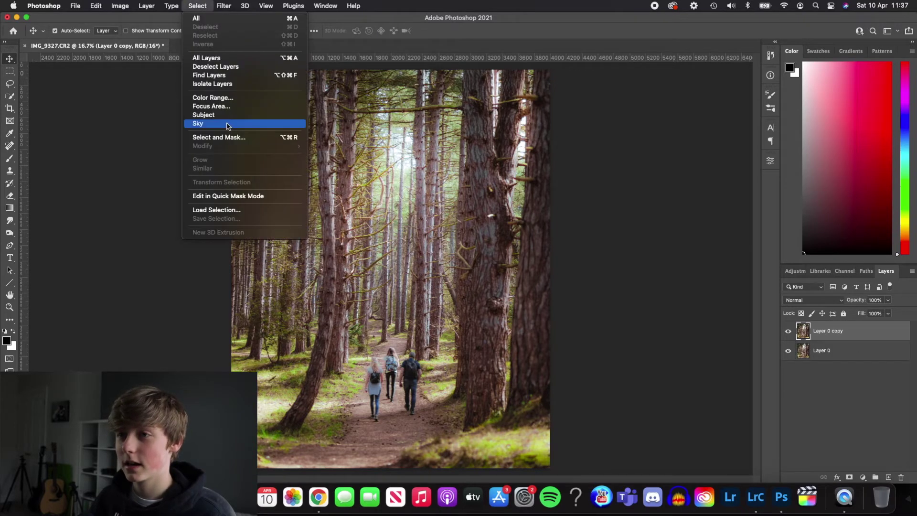
pyautogui.click(217, 98)
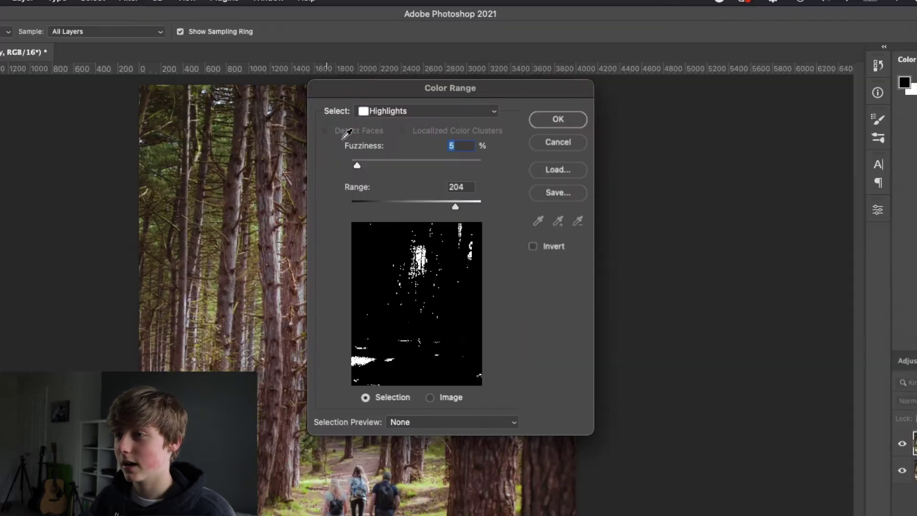
pyautogui.click(374, 113)
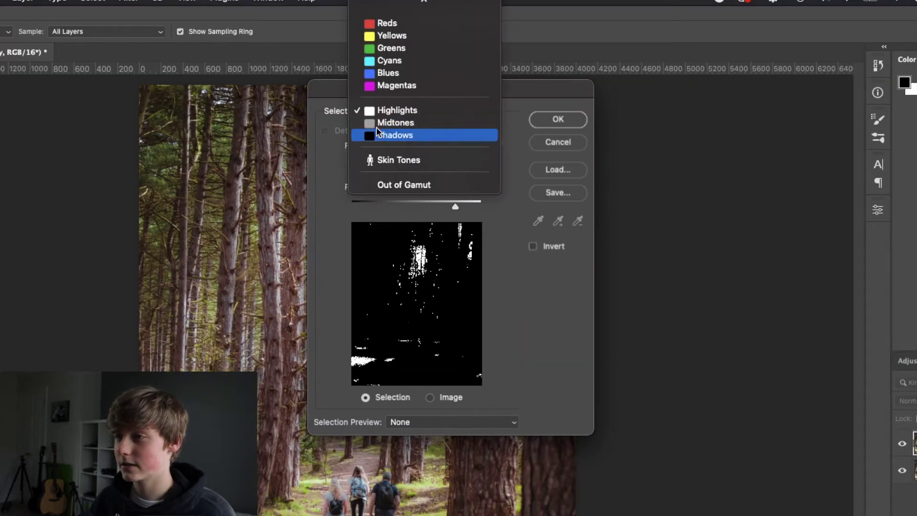
pyautogui.click(384, 112)
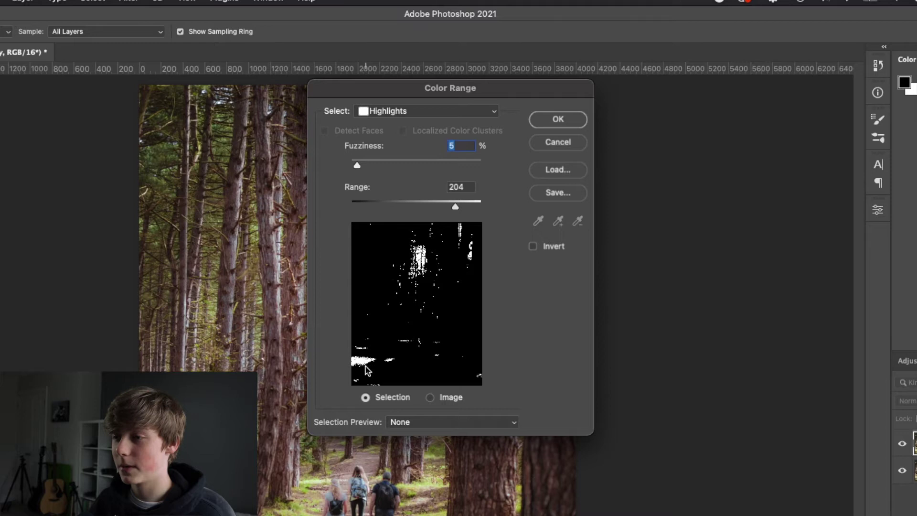
pyautogui.click(559, 122)
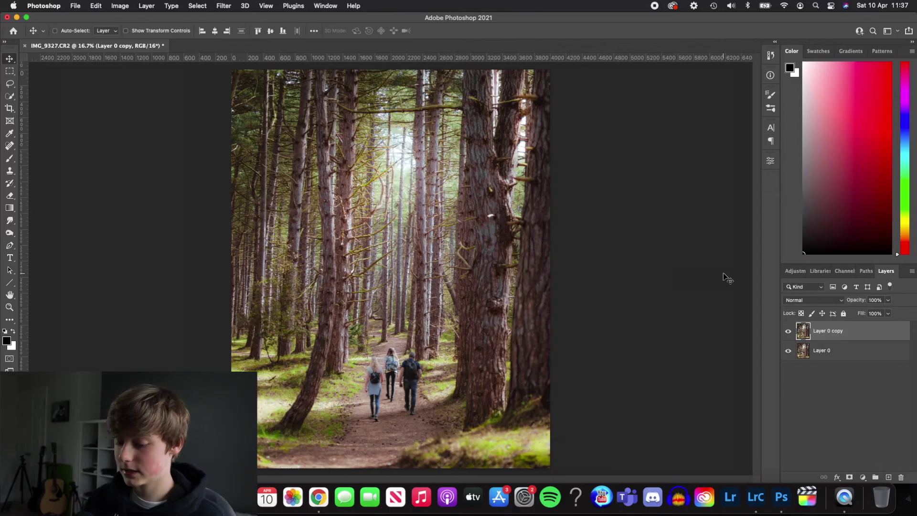
# - Copy the highlights to Layer 1 and convert it to a smart object
pyautogui.press('super+j')
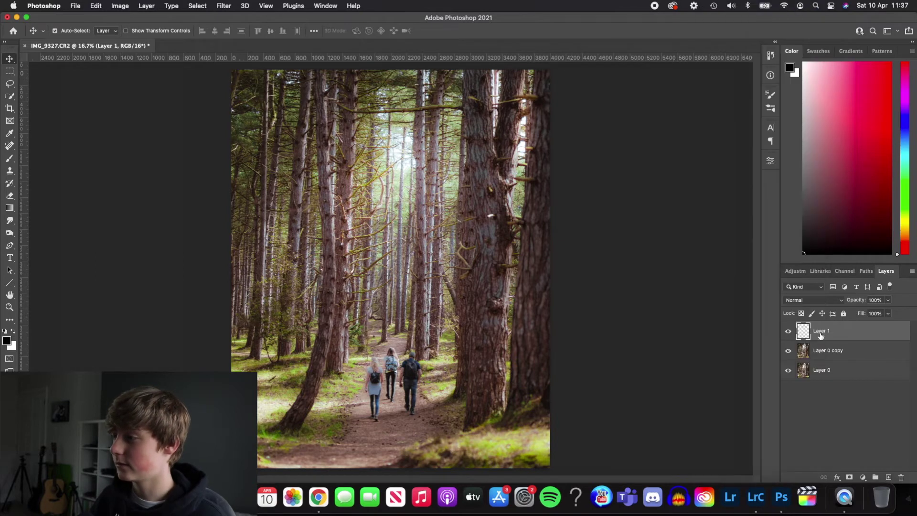
pyautogui.rightClick(820, 332)
pyautogui.click(723, 156)
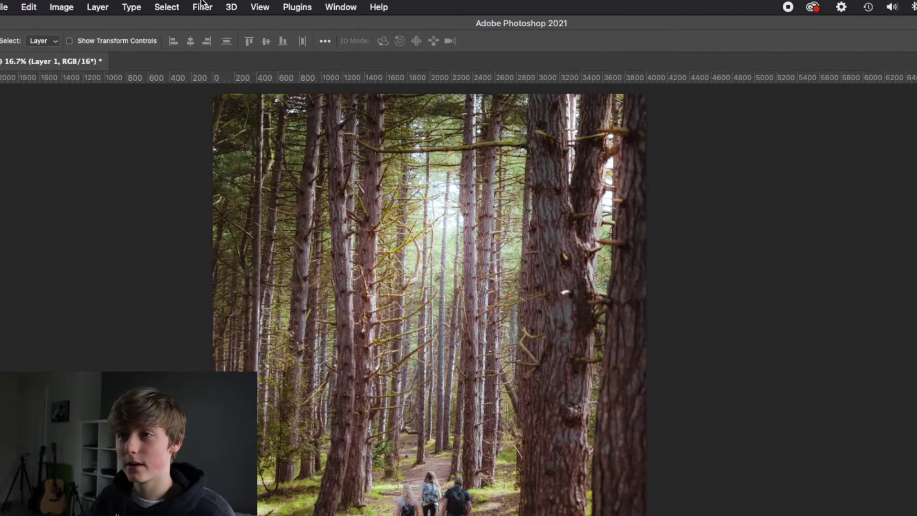
# - Apply a Zoom Radial Blur, amount 100, centred toward the upper right
pyautogui.click(202, 5)
pyautogui.moveTo(200, 172)
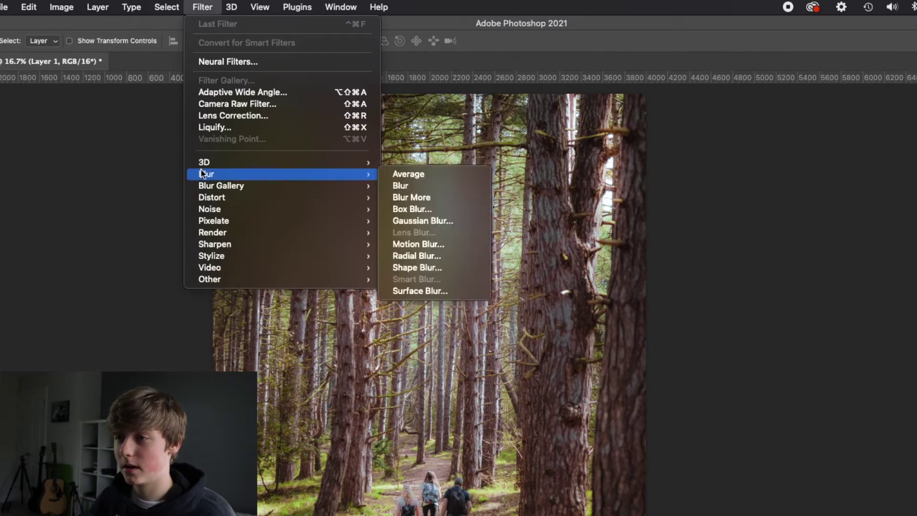
pyautogui.click(430, 256)
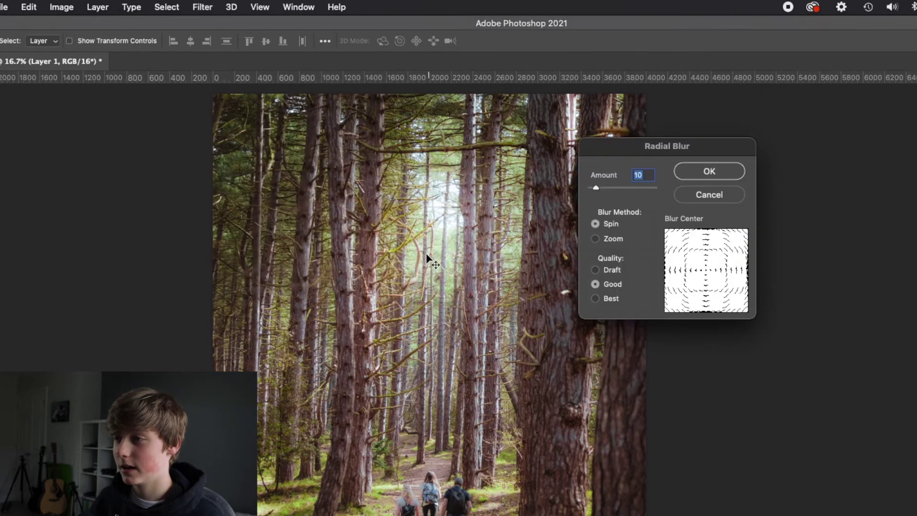
pyautogui.click(595, 239)
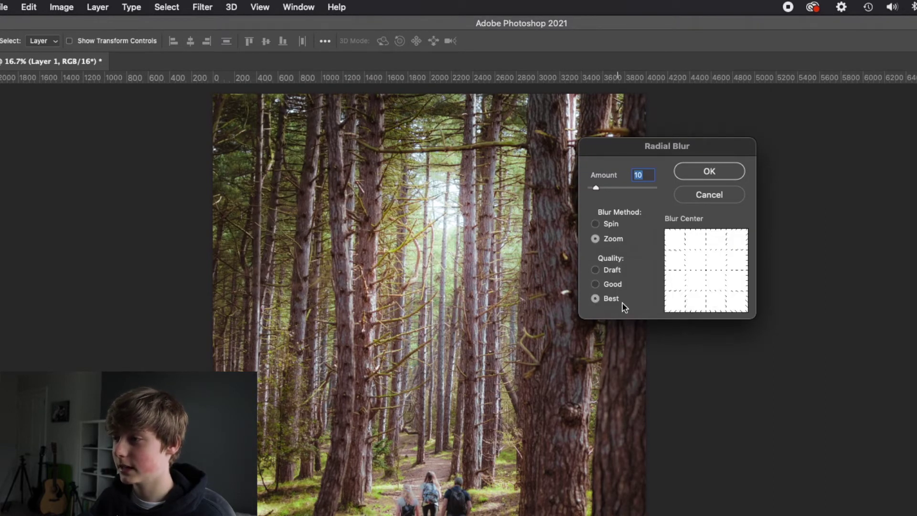
pyautogui.moveTo(596, 188); pyautogui.dragTo(758, 196)
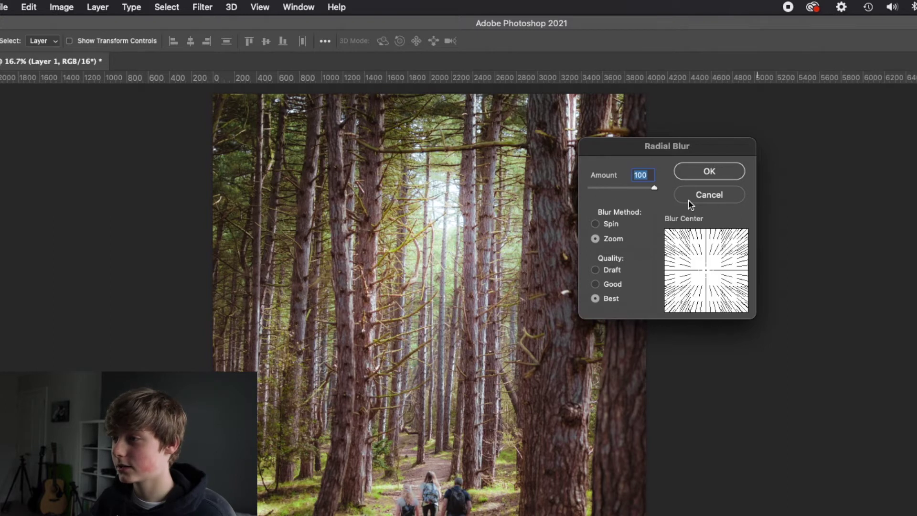
pyautogui.moveTo(705, 270); pyautogui.dragTo(727, 246)
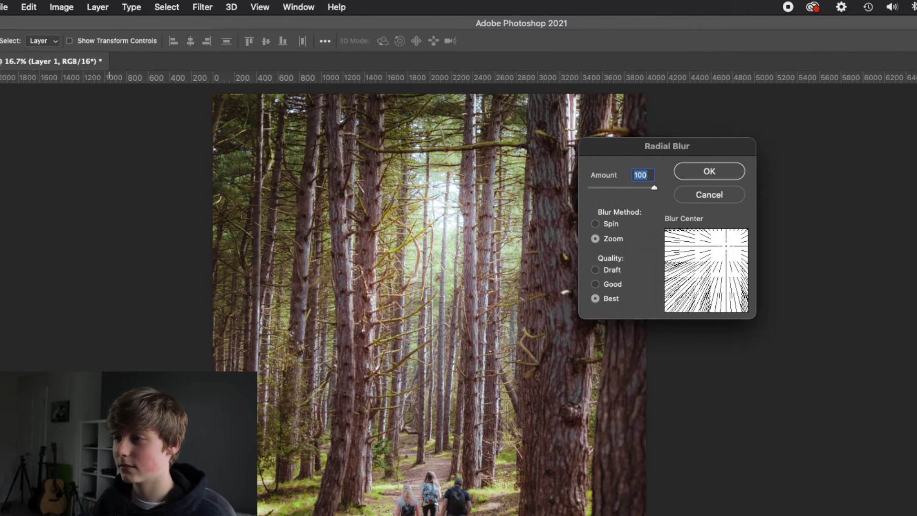
pyautogui.moveTo(724, 244); pyautogui.dragTo(735, 241)
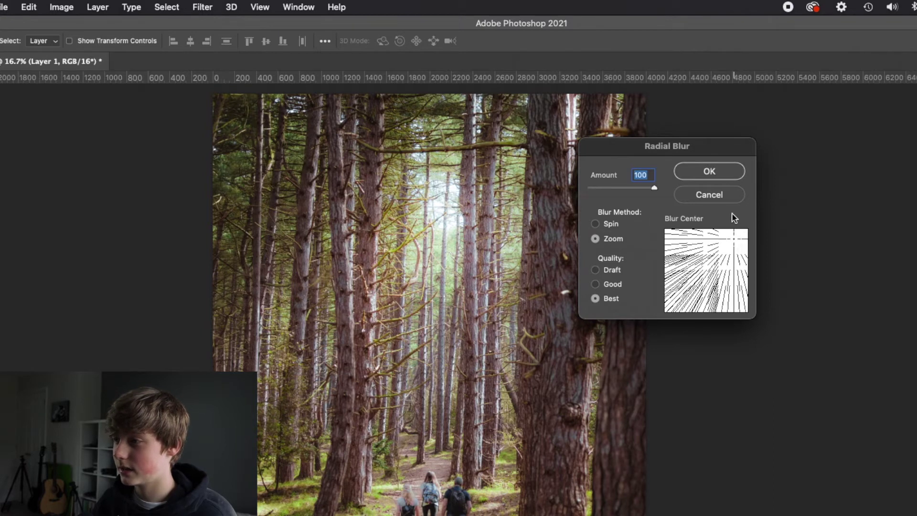
pyautogui.click(705, 172)
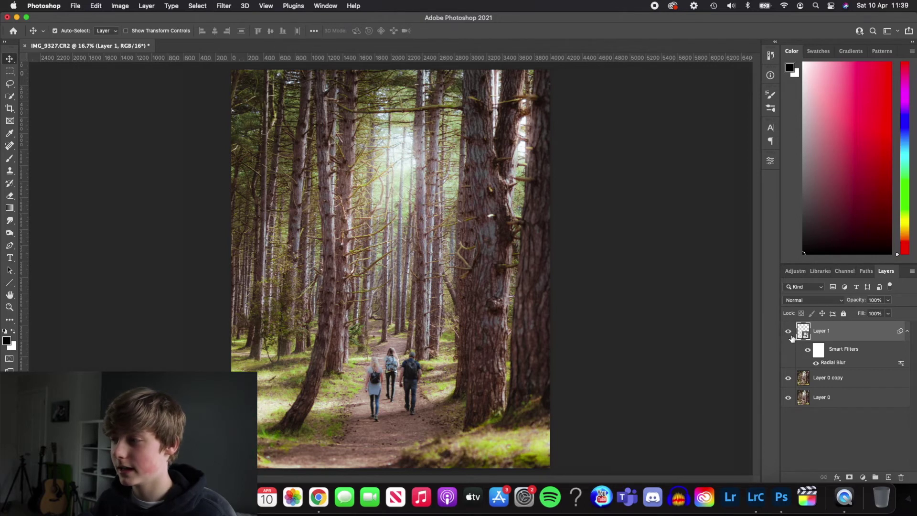
# - Toggle the blurred layer's visibility to compare, then collapse its filter rows
pyautogui.click(787, 336)
pyautogui.click(787, 335)
pyautogui.click(787, 334)
pyautogui.click(787, 334)
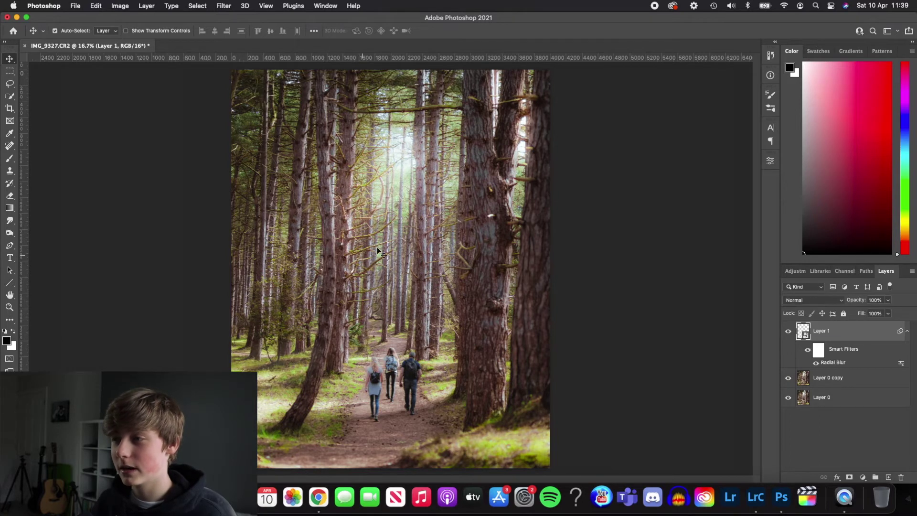
pyautogui.click(907, 332)
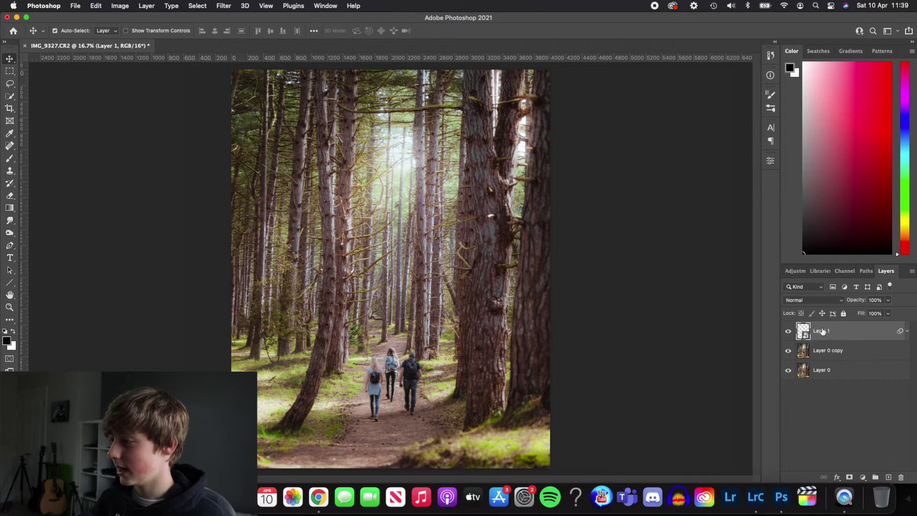
# - Duplicate the light-ray layer twice, making Layer 1 copy and Layer 1 copy 2
pyautogui.rightClick(823, 334)
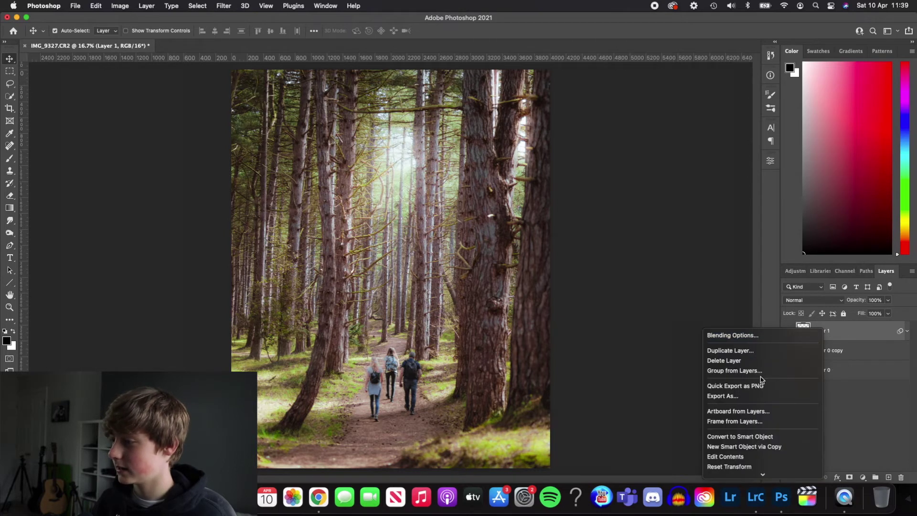
pyautogui.click(756, 353)
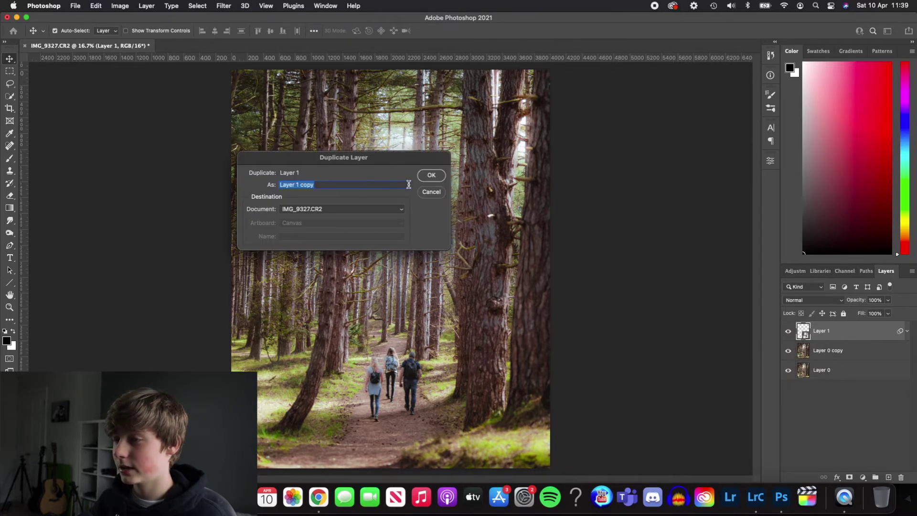
pyautogui.click(431, 175)
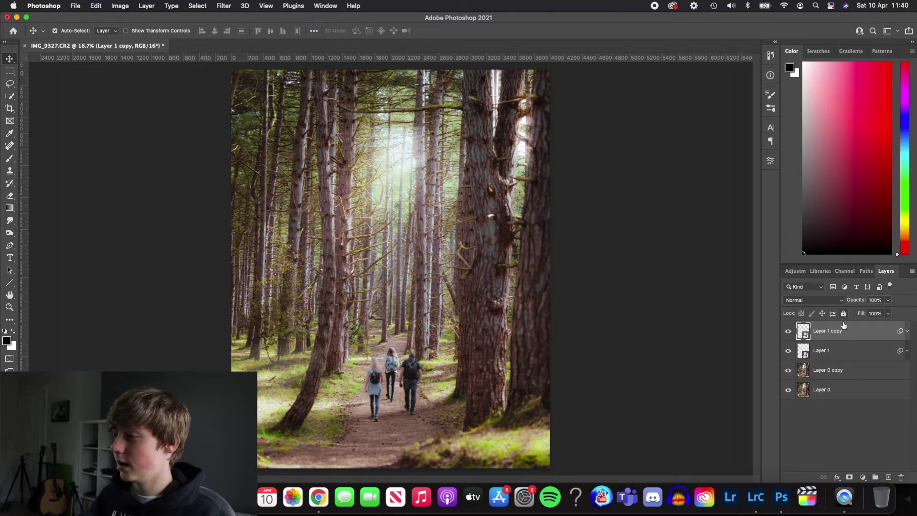
pyautogui.rightClick(823, 331)
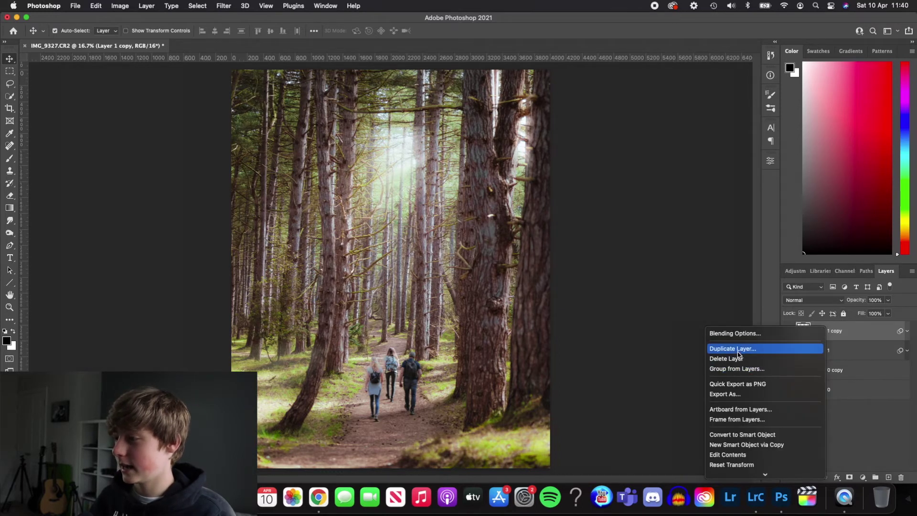
pyautogui.click(740, 348)
pyautogui.click(432, 176)
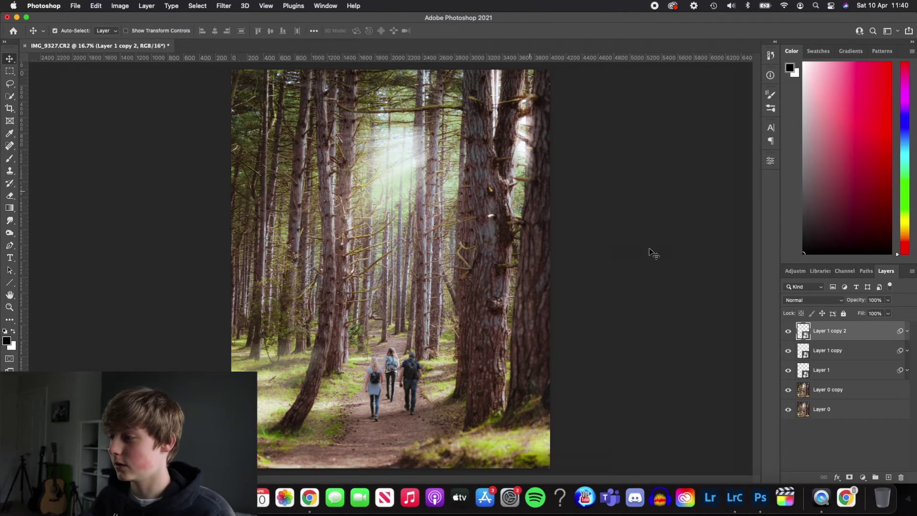
# - Compare the copies, then merge all three light-ray layers into one smart object
pyautogui.click(788, 332)
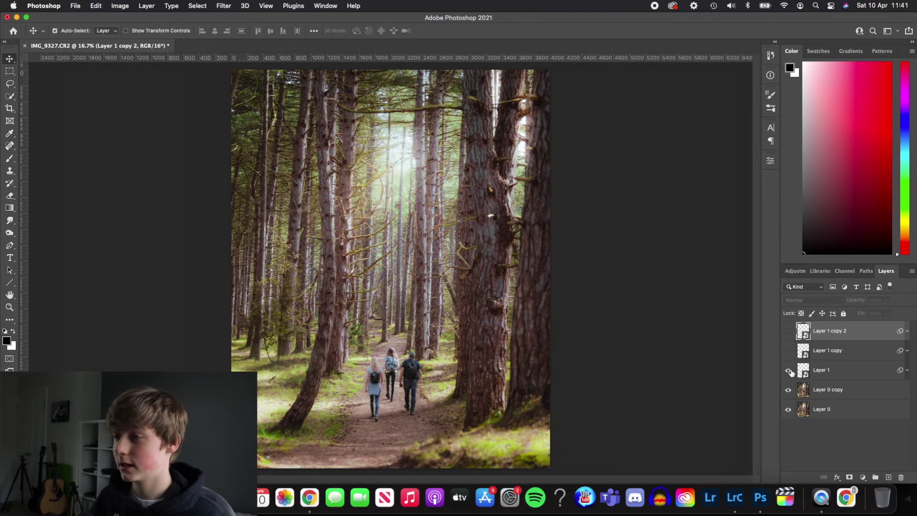
pyautogui.click(789, 370)
pyautogui.click(787, 351)
pyautogui.click(787, 331)
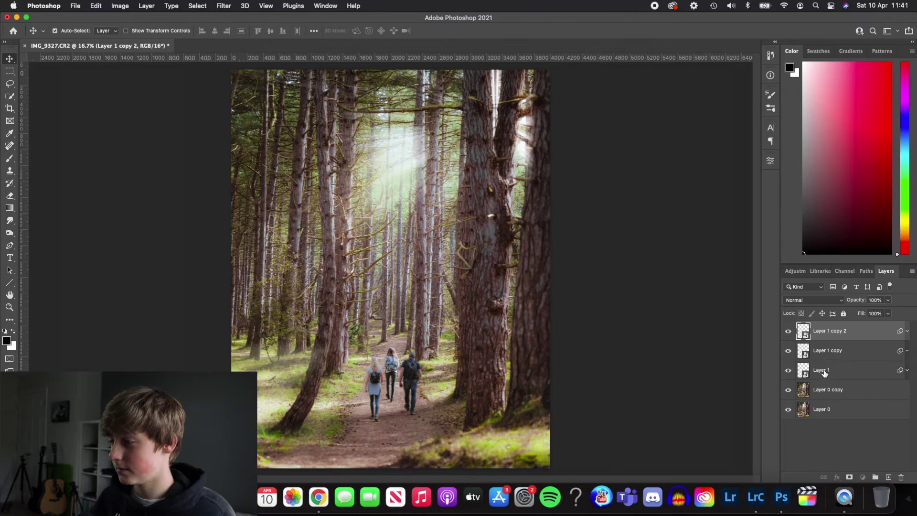
pyautogui.keyDown('shift'); pyautogui.click(825, 370); pyautogui.keyUp('shift')
pyautogui.rightClick(829, 349)
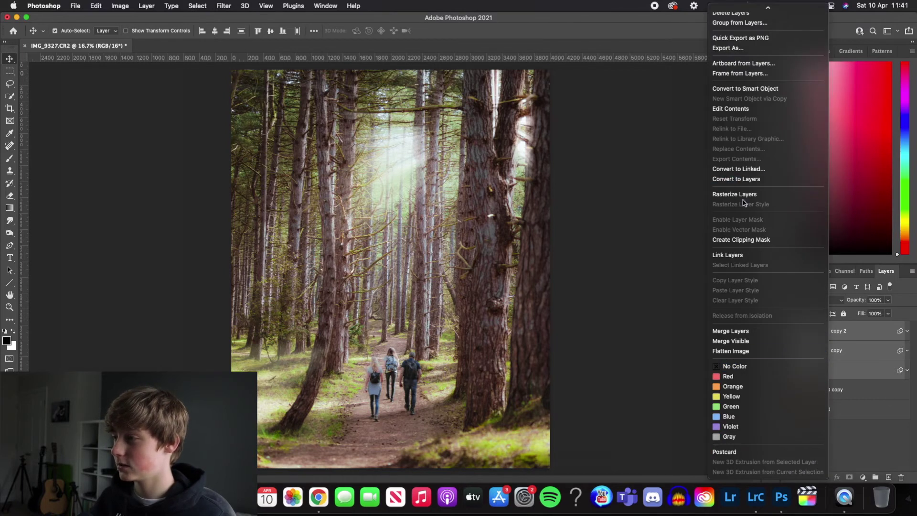
pyautogui.click(739, 89)
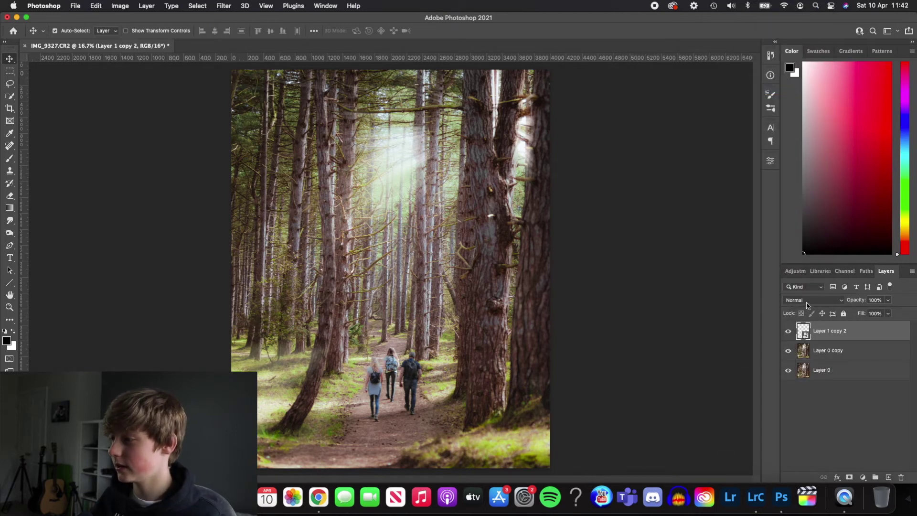
# - Set the light-ray layer to Pin Light blend mode at 79% opacity
pyautogui.click(807, 303)
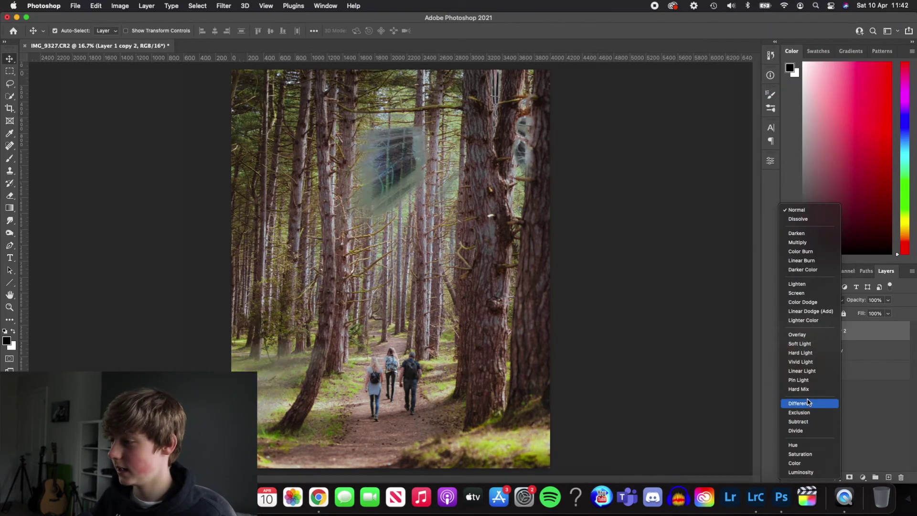
pyautogui.click(809, 381)
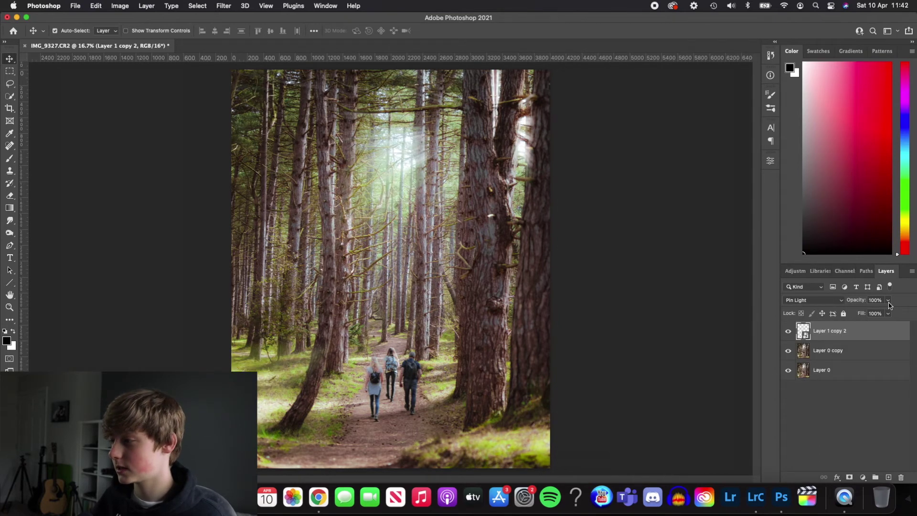
pyautogui.click(888, 301)
pyautogui.moveTo(889, 314)
pyautogui.mouseDown()
pyautogui.moveTo(844, 314)
pyautogui.moveTo(878, 313)
pyautogui.mouseUp()
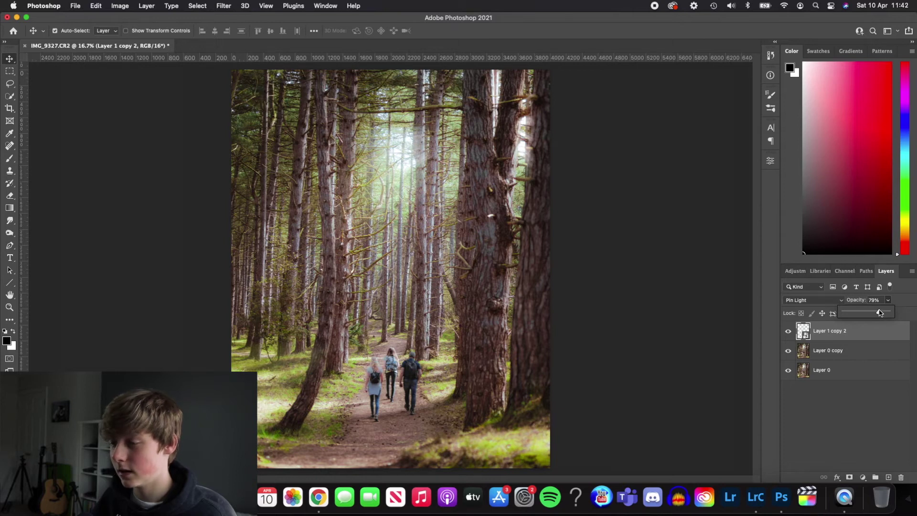
pyautogui.moveTo(878, 313); pyautogui.dragTo(878, 313)
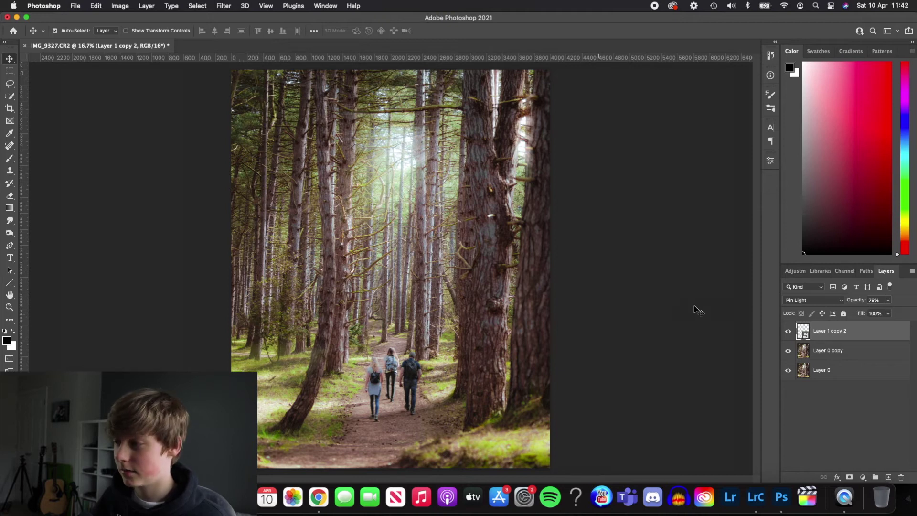
# - Toggle the light-ray layer off and on to compare before and after
pyautogui.click(788, 331)
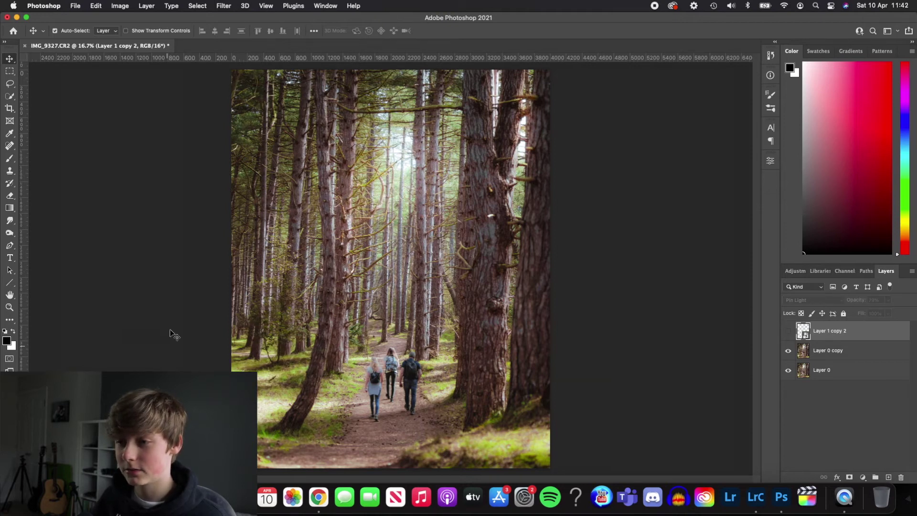
pyautogui.click(788, 331)
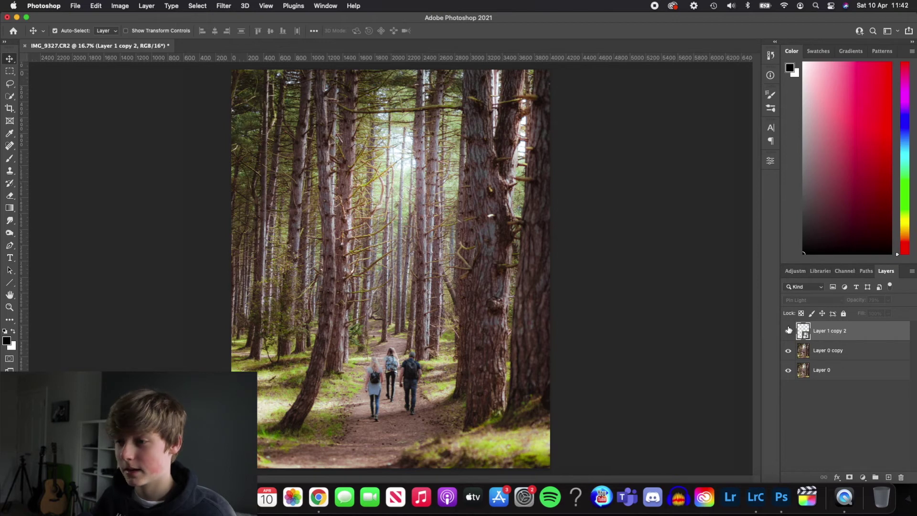
pyautogui.click(788, 330)
pyautogui.click(788, 331)
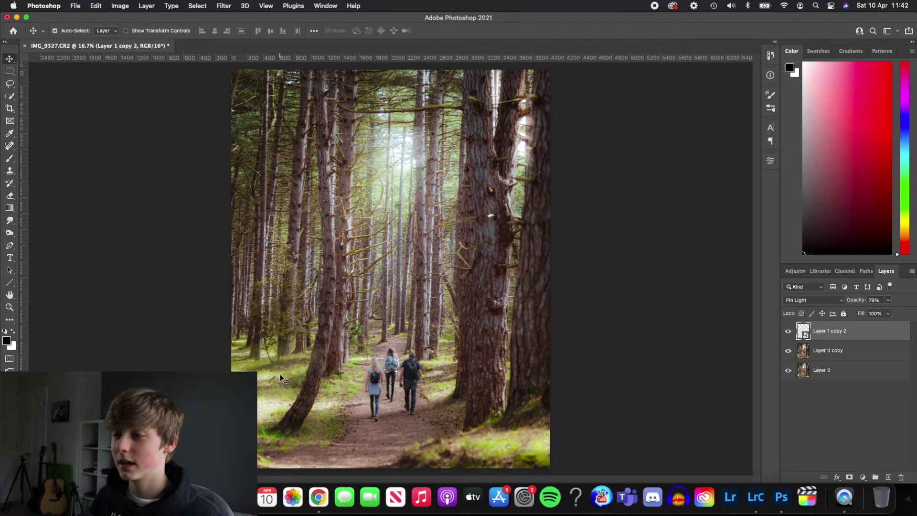
# - Select Layer 0 copy and the Clone Stamp, zoom to 50% on the walkers, and undo a test stroke
pyautogui.click(454, 223)
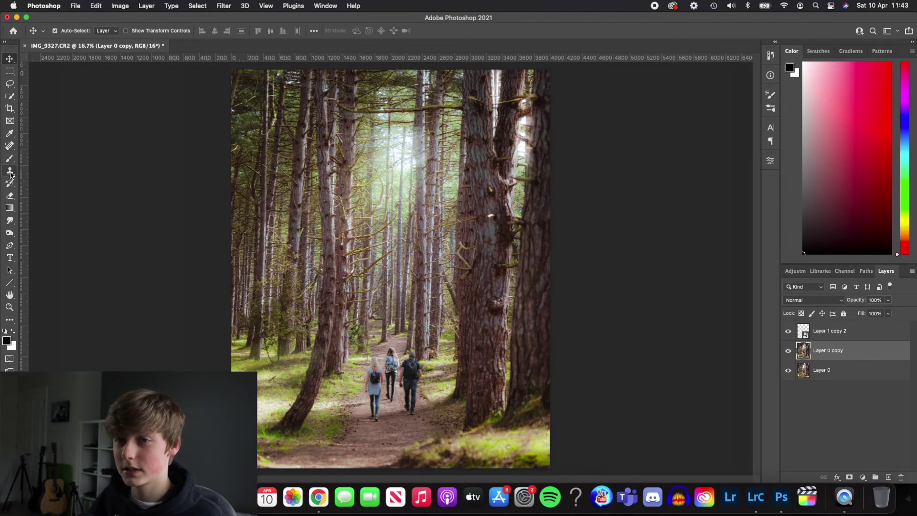
pyautogui.click(10, 171)
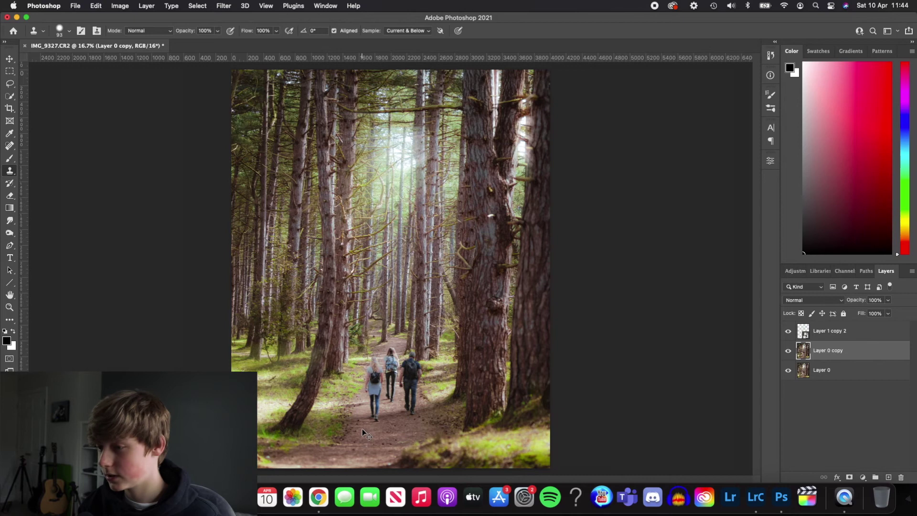
pyautogui.press('super+equal')
pyautogui.press('super+equal')
pyautogui.press('super+equal')
pyautogui.scroll(-10, 460, 331)
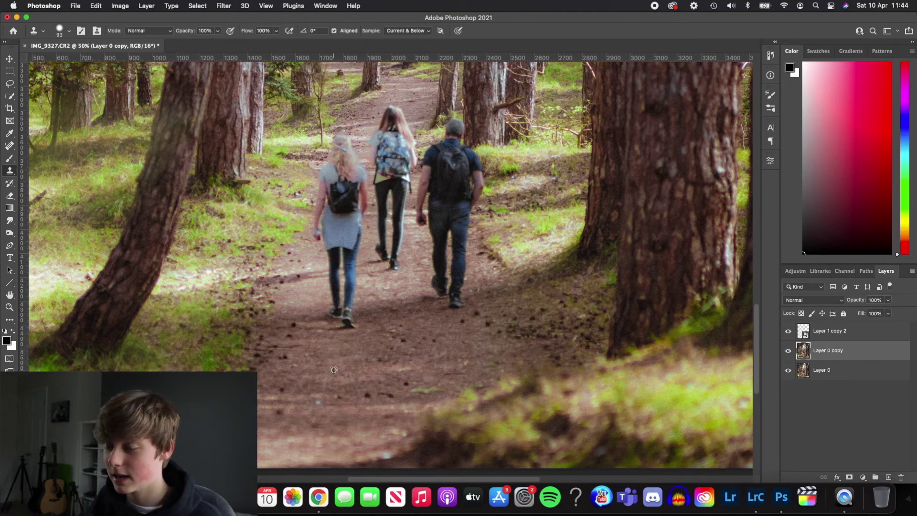
pyautogui.moveTo(347, 319)
pyautogui.mouseDown()
pyautogui.moveTo(350, 326)
pyautogui.moveTo(329, 317)
pyautogui.moveTo(350, 316)
pyautogui.moveTo(349, 274)
pyautogui.moveTo(350, 286)
pyautogui.mouseUp()
pyautogui.press('super+z')
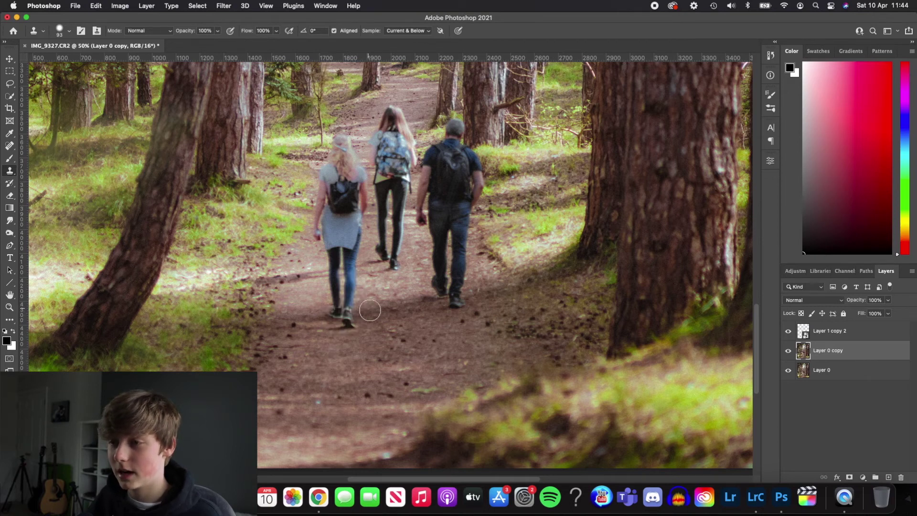